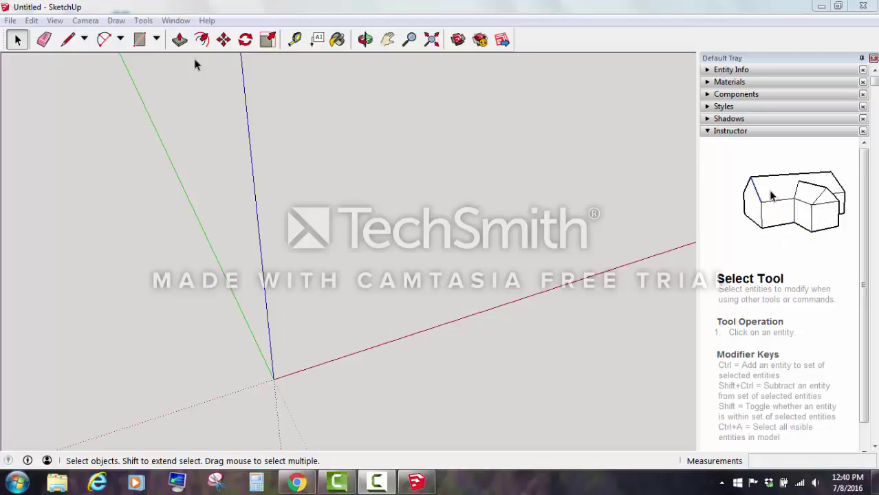
Draw a 3 by 3 inch square on the ground plane with one corner at the origin.
{"action": "left_click", "coordinate": [157, 40]}
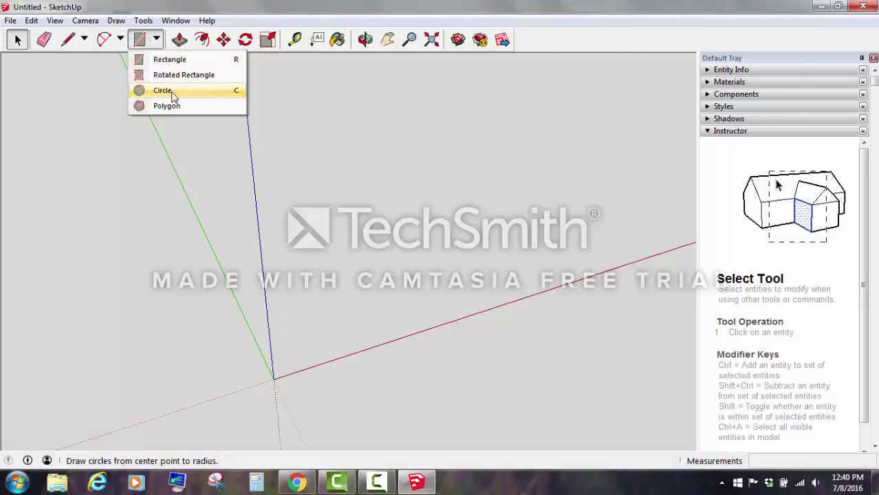
{"action": "left_click", "coordinate": [166, 60]}
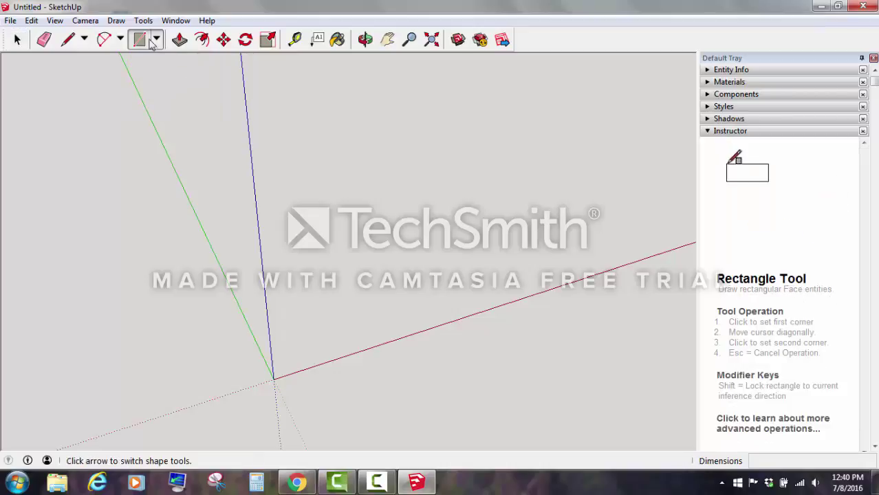
{"action": "left_click", "coordinate": [274, 379]}
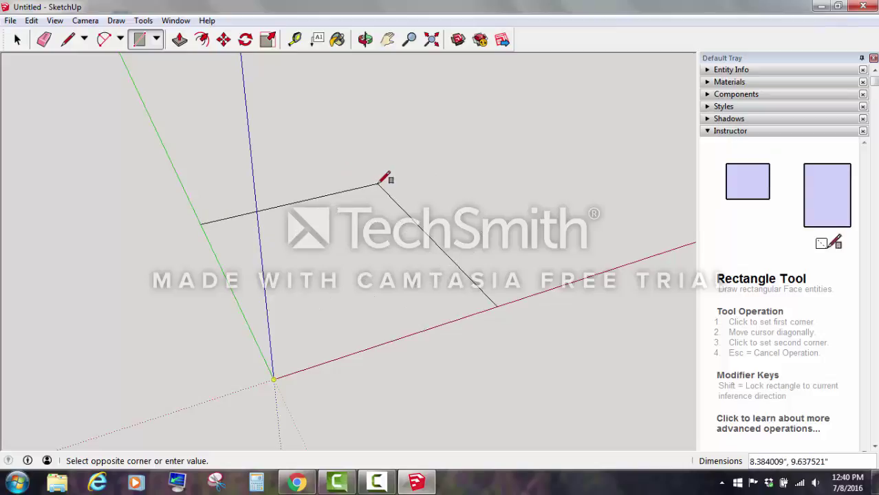
{"action": "type", "text": "3,3"}
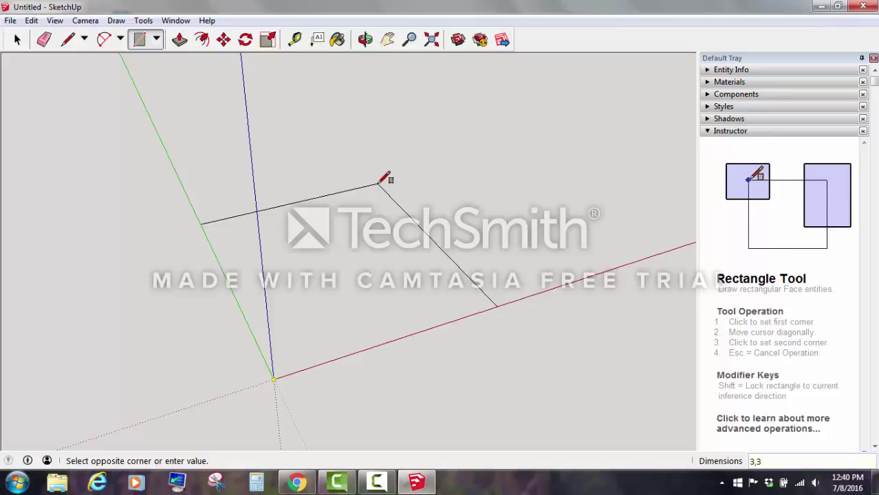
{"action": "key", "text": "Return"}
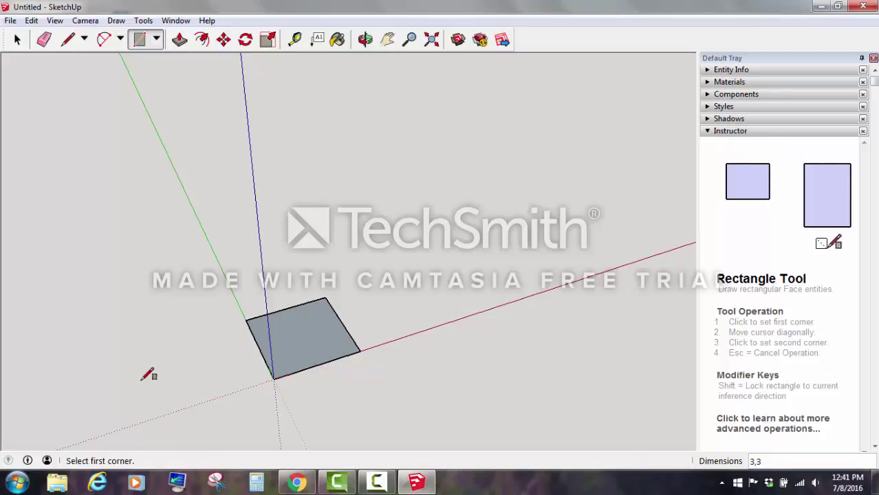
Examine the square base by zooming in and out and panning until the whole face is framed.
{"action": "scroll", "coordinate": [149, 375], "scroll_direction": "up", "scroll_amount": 3}
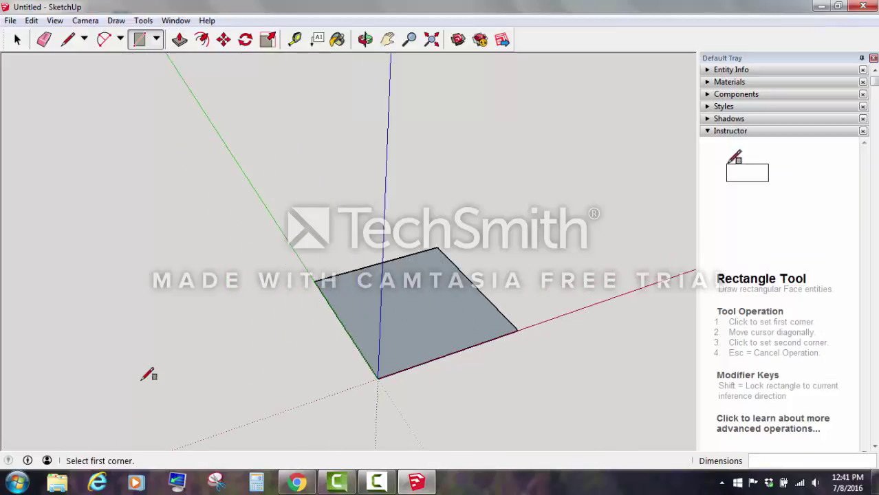
{"action": "scroll", "coordinate": [624, 327], "scroll_direction": "up", "scroll_amount": 2}
{"action": "scroll", "coordinate": [382, 306], "scroll_direction": "up", "scroll_amount": 1}
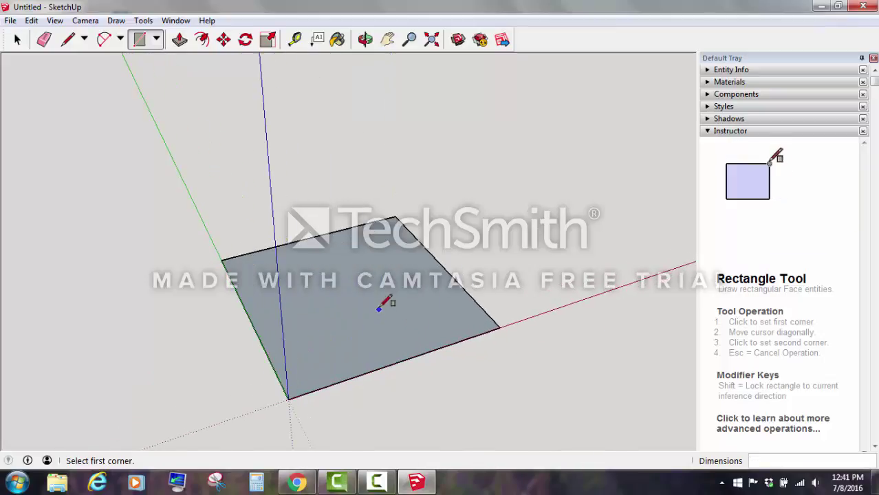
{"action": "scroll", "coordinate": [381, 287], "scroll_direction": "up", "scroll_amount": 1}
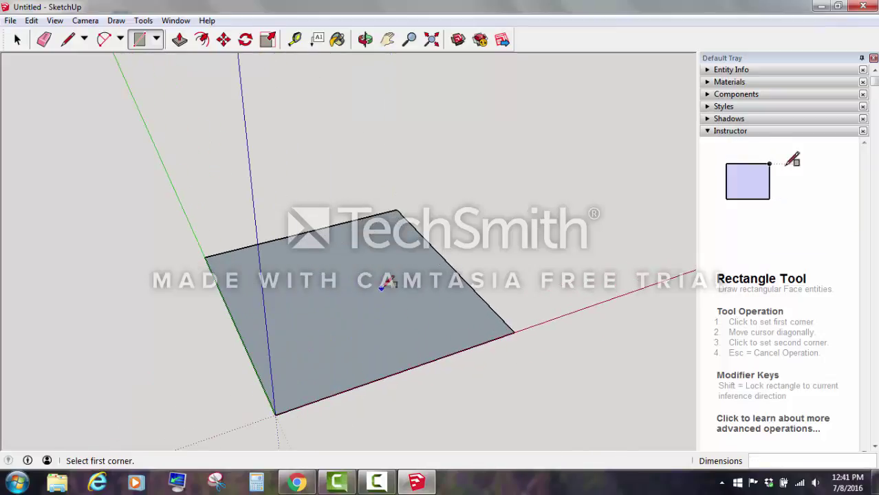
{"action": "left_click", "coordinate": [431, 41]}
{"action": "scroll", "coordinate": [583, 227], "scroll_direction": "down", "scroll_amount": 2}
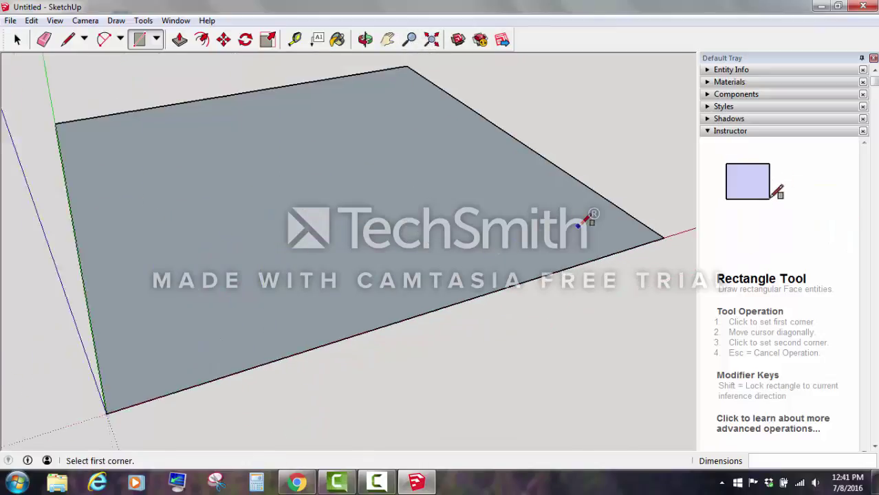
{"action": "scroll", "coordinate": [125, 135], "scroll_direction": "up", "scroll_amount": 3}
{"action": "scroll", "coordinate": [122, 135], "scroll_direction": "down", "scroll_amount": 3}
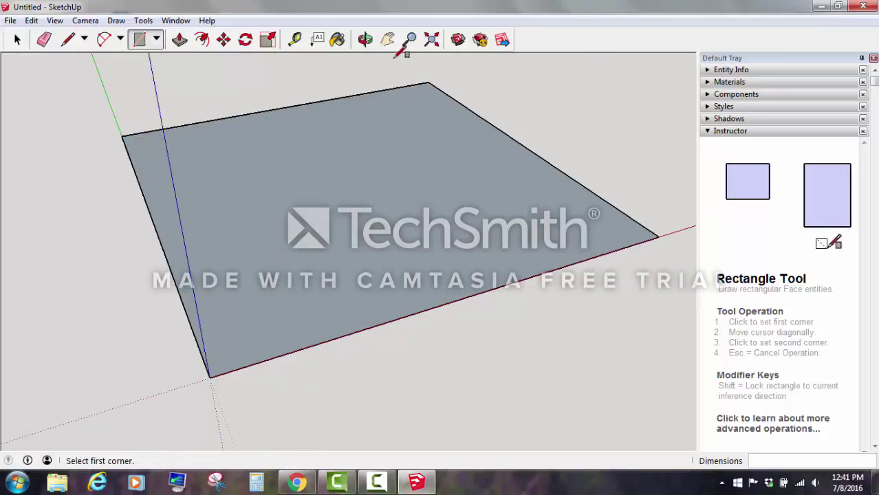
{"action": "left_click", "coordinate": [387, 40]}
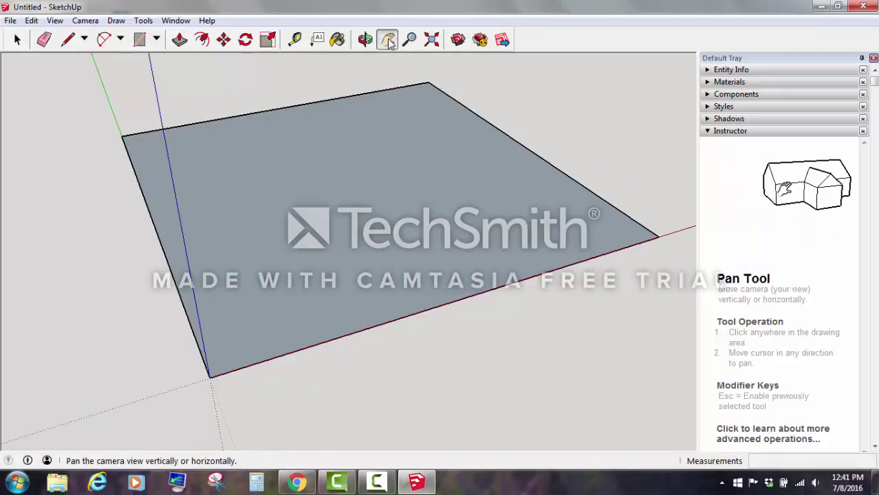
{"action": "mouse_move", "coordinate": [561, 155]}
{"action": "left_mouse_down"}
{"action": "mouse_move", "coordinate": [565, 147]}
{"action": "mouse_move", "coordinate": [448, 129]}
{"action": "mouse_move", "coordinate": [570, 110]}
{"action": "mouse_move", "coordinate": [479, 98]}
{"action": "mouse_move", "coordinate": [520, 139]}
{"action": "mouse_move", "coordinate": [544, 140]}
{"action": "mouse_move", "coordinate": [539, 124]}
{"action": "left_mouse_up"}
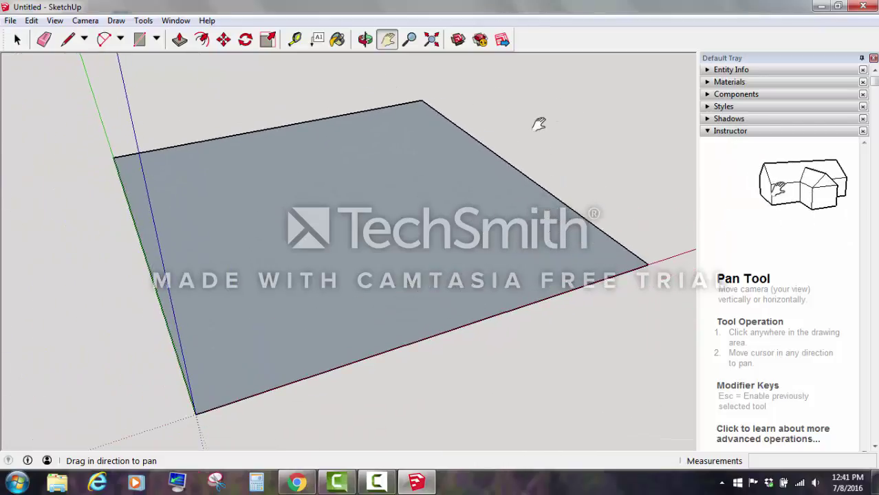
{"action": "scroll", "coordinate": [407, 178], "scroll_direction": "down", "scroll_amount": 2}
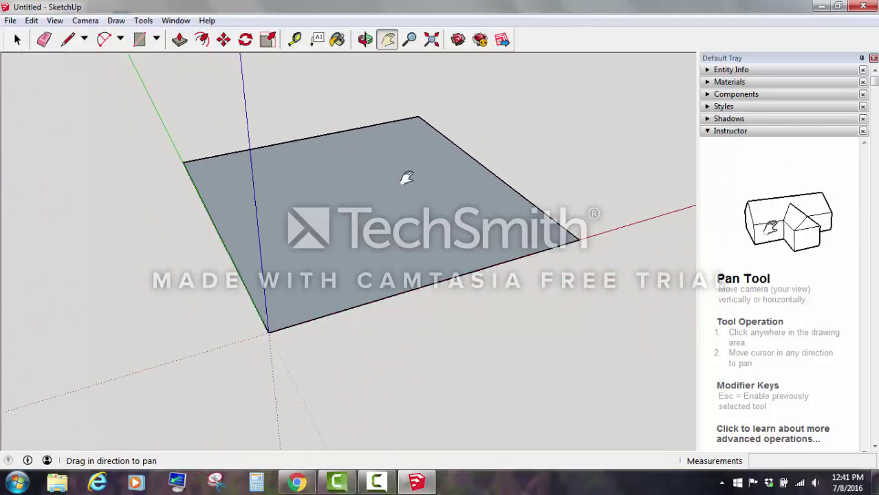
{"action": "mouse_move", "coordinate": [404, 86]}
{"action": "left_mouse_down"}
{"action": "mouse_move", "coordinate": [401, 169]}
{"action": "mouse_move", "coordinate": [386, 172]}
{"action": "mouse_move", "coordinate": [406, 199]}
{"action": "left_mouse_up"}
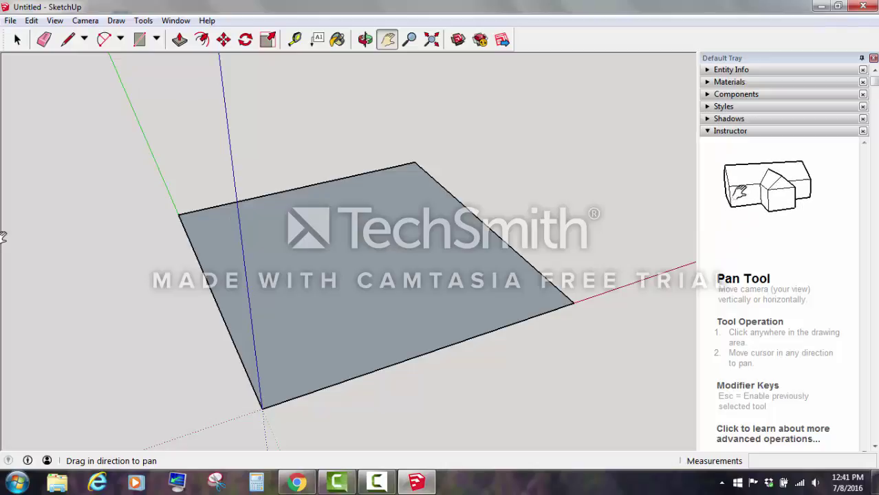
Push/Pull the square face upward 3 inches to form a cube.
{"action": "left_click", "coordinate": [179, 40]}
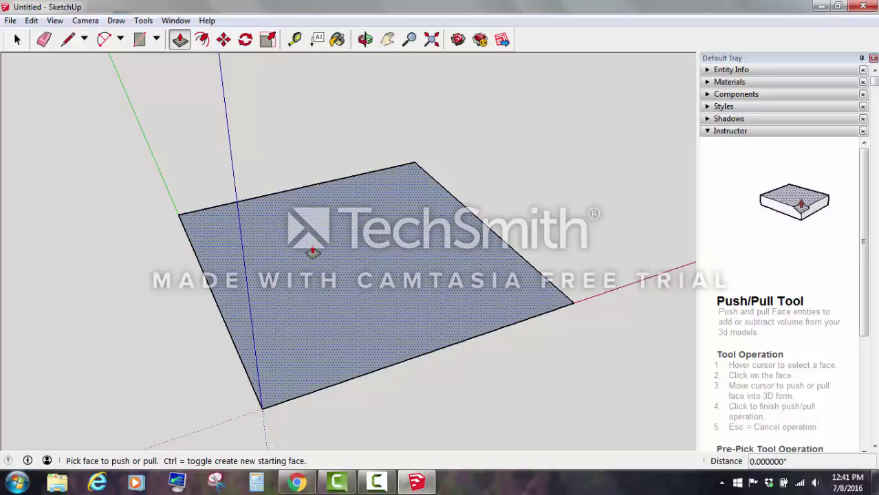
{"action": "left_click", "coordinate": [360, 237]}
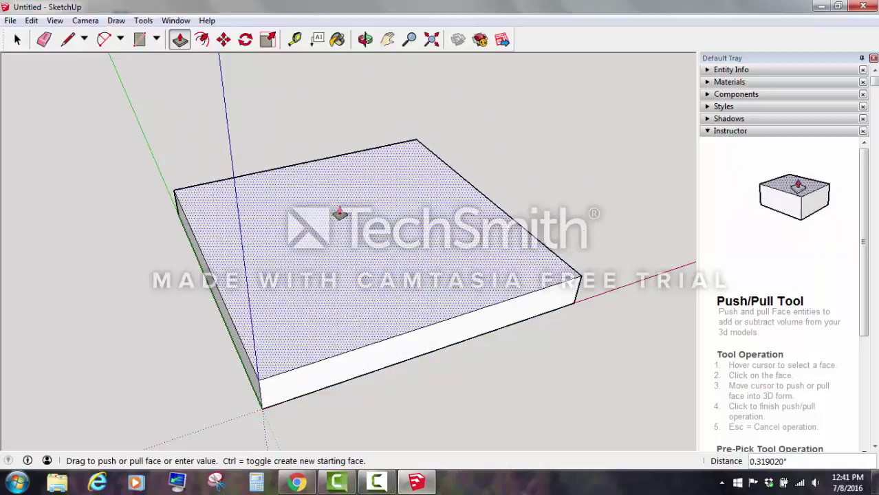
{"action": "scroll", "coordinate": [339, 215], "scroll_direction": "down", "scroll_amount": 2}
{"action": "scroll", "coordinate": [339, 215], "scroll_direction": "up", "scroll_amount": 2}
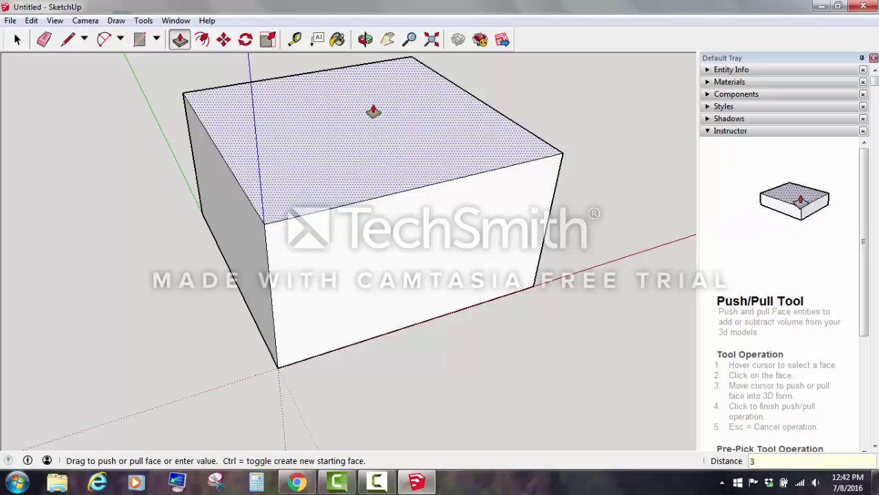
{"action": "key", "text": "Return"}
Draw a 2 by 2 inch square on the cube's top face, starting from the front corner above the origin.
{"action": "scroll", "coordinate": [345, 228], "scroll_direction": "down", "scroll_amount": 6}
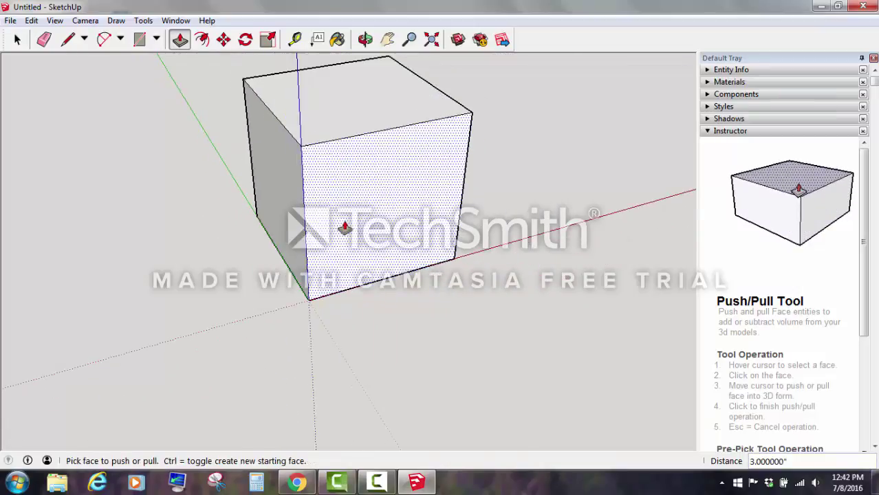
{"action": "scroll", "coordinate": [332, 78], "scroll_direction": "up", "scroll_amount": 1}
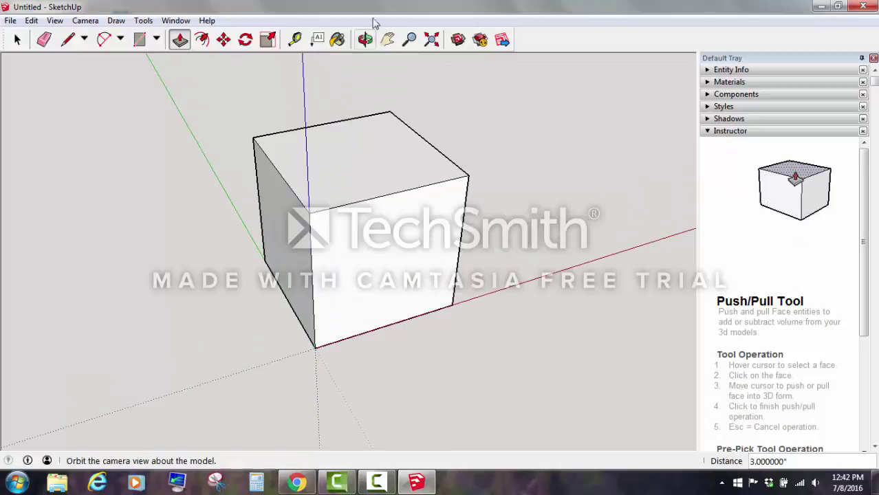
{"action": "left_click", "coordinate": [139, 42]}
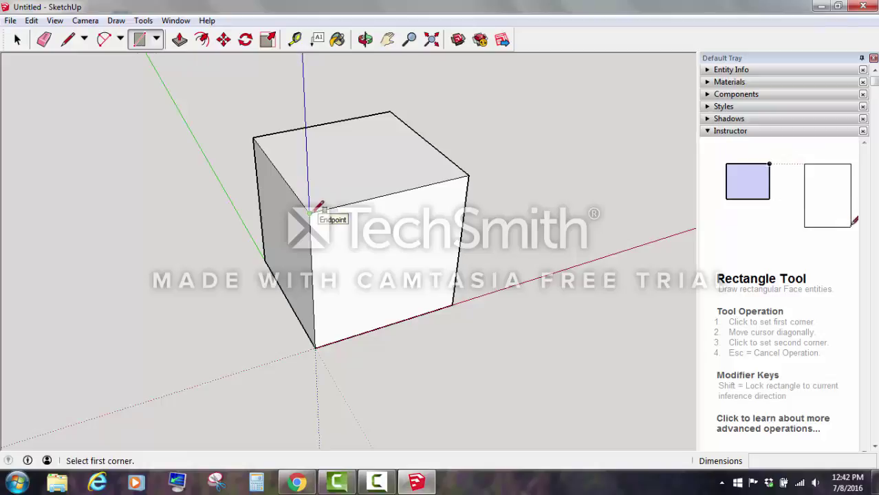
{"action": "left_click", "coordinate": [309, 213]}
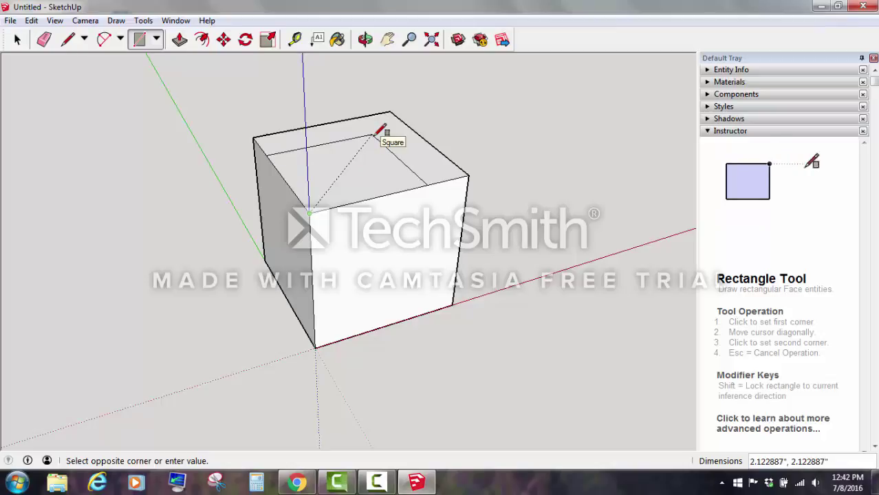
{"action": "type", "text": "2,"}
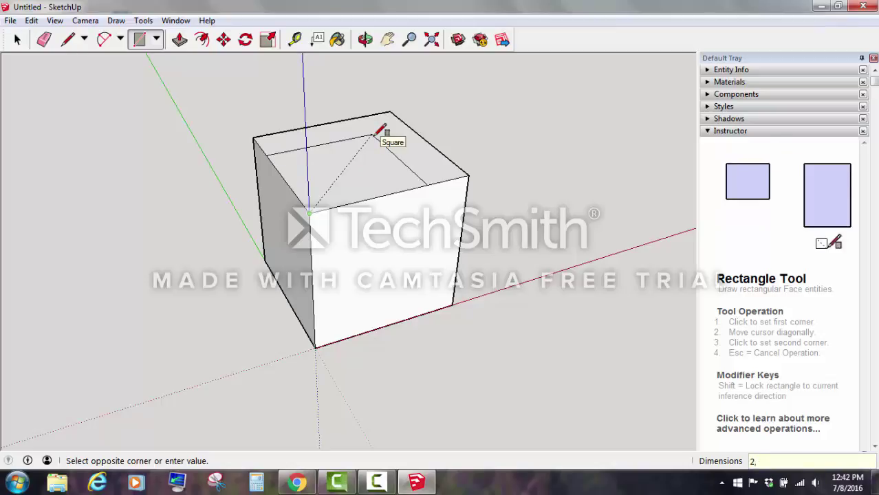
{"action": "type", "text": "2"}
{"action": "key", "text": "Return"}
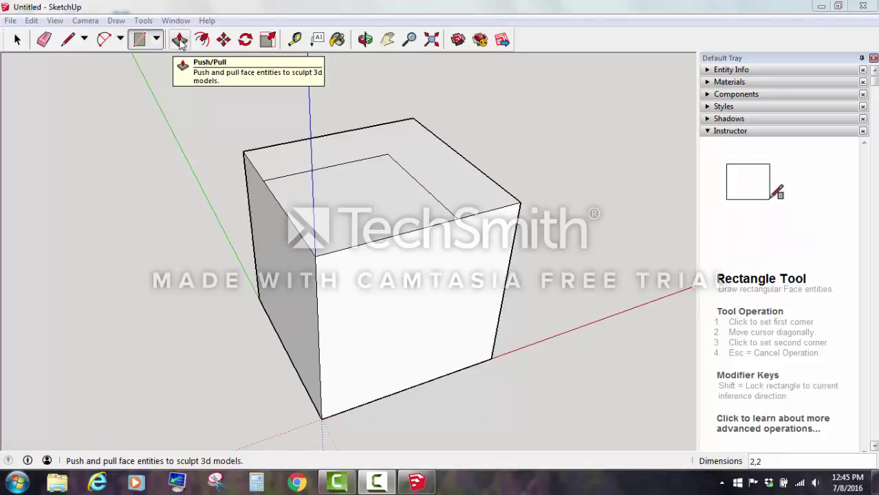
Push the 2 by 2 inch square on the cube's top down 1 inch to cut a step.
{"action": "left_click", "coordinate": [179, 40]}
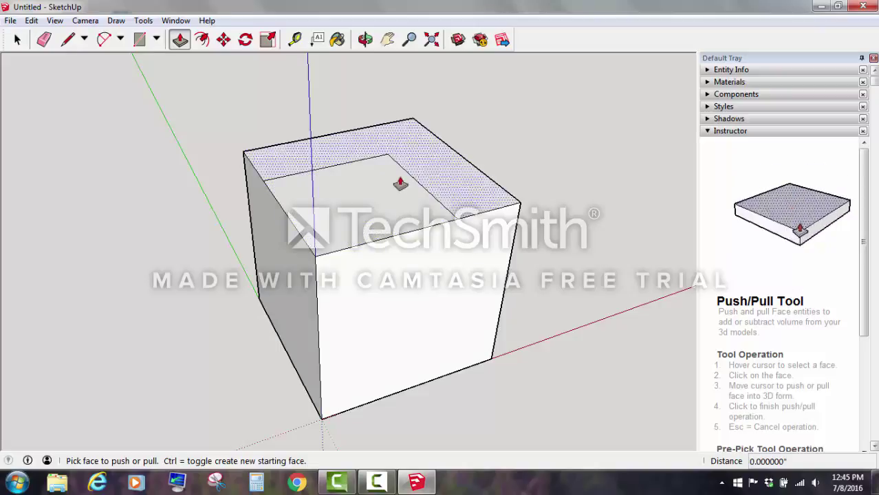
{"action": "left_click", "coordinate": [350, 187]}
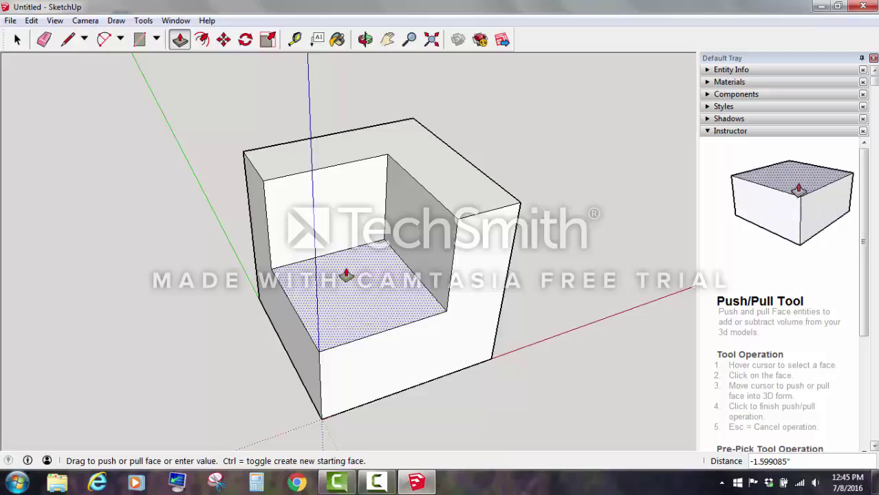
{"action": "key", "text": "Return"}
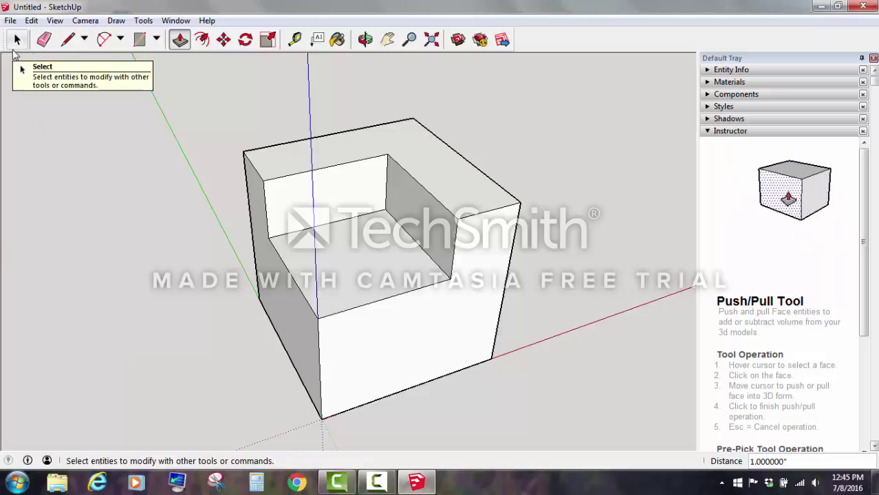
Draw a 1 by 1 inch square on the recessed face, starting from its front corner above the origin.
{"action": "left_click", "coordinate": [140, 40]}
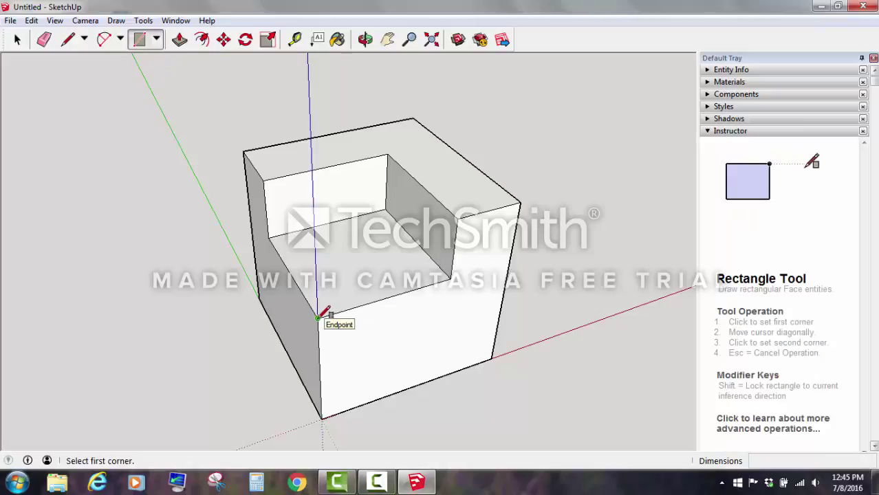
{"action": "left_click", "coordinate": [318, 318]}
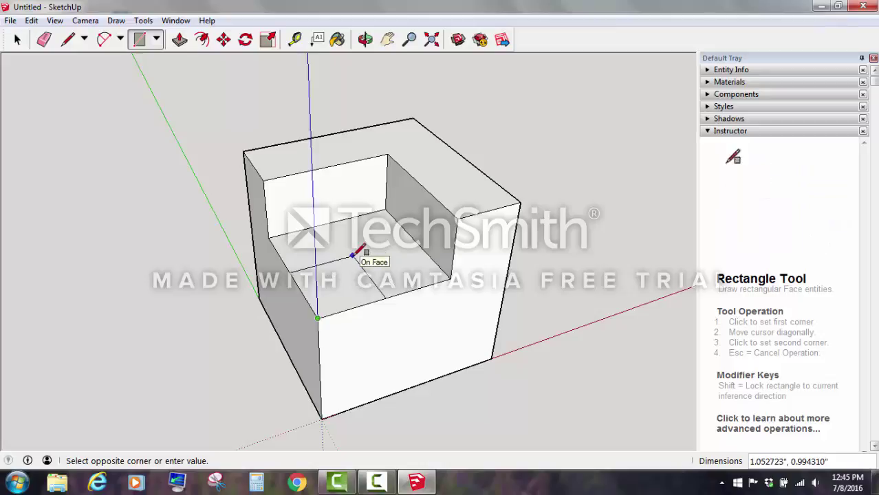
{"action": "type", "text": "1,1"}
{"action": "key", "text": "Return"}
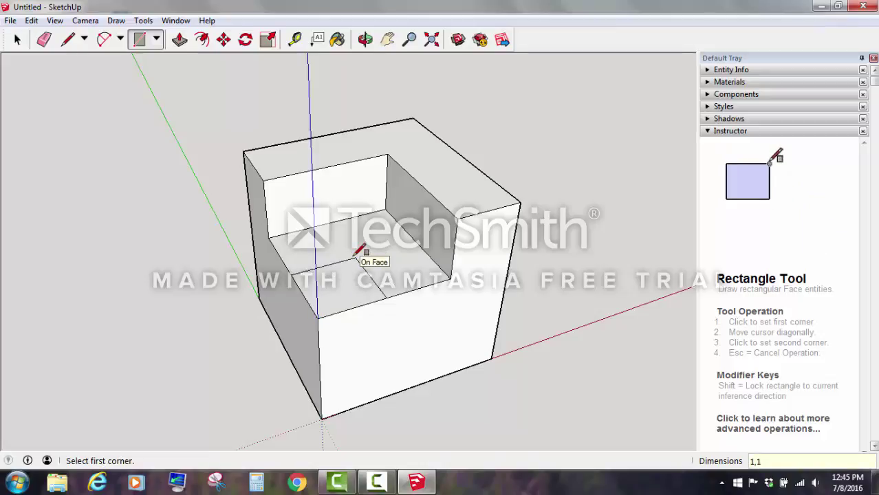
Push the 1 by 1 inch square on the recessed face down 1 inch to cut a second step.
{"action": "left_click", "coordinate": [180, 40]}
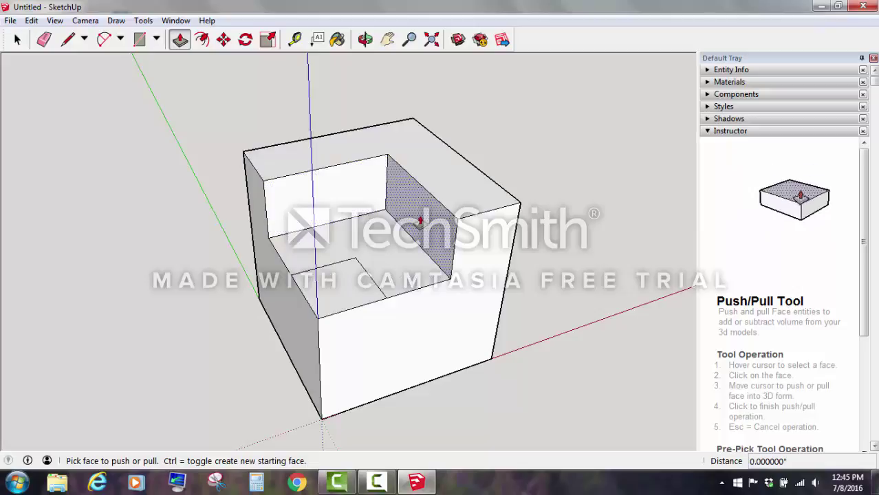
{"action": "left_click", "coordinate": [339, 282]}
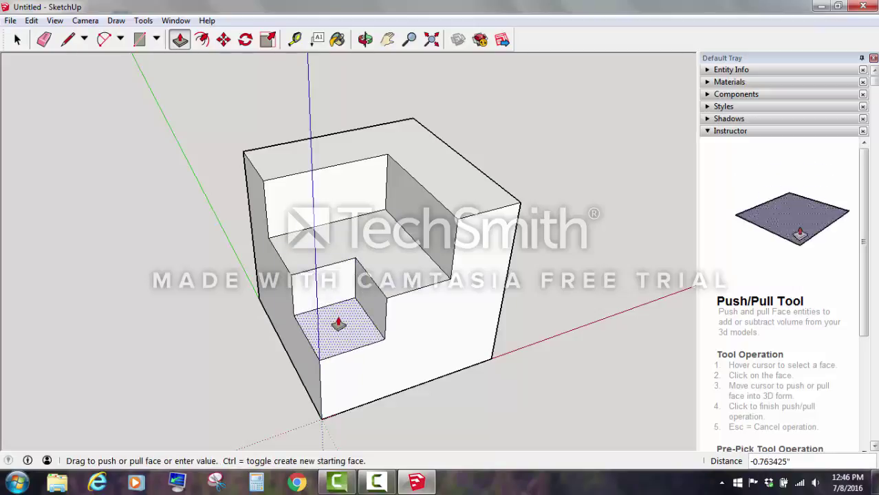
{"action": "key", "text": "Return"}
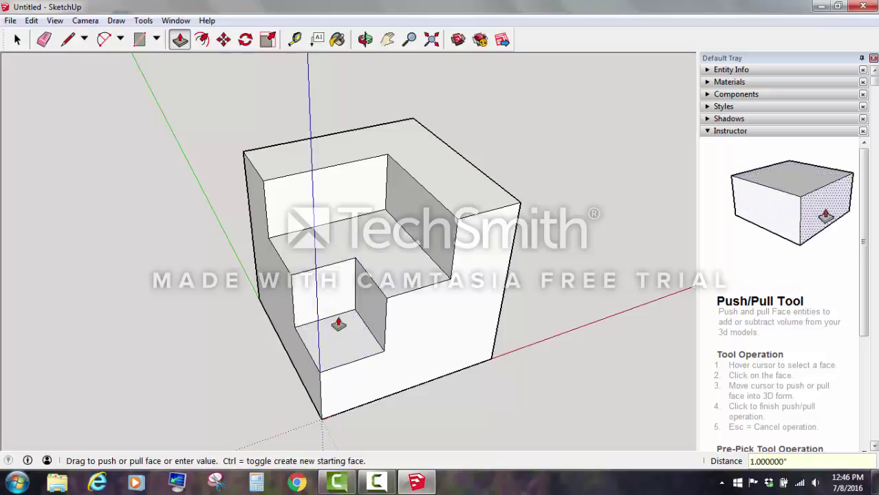
{"action": "left_click", "coordinate": [18, 39]}
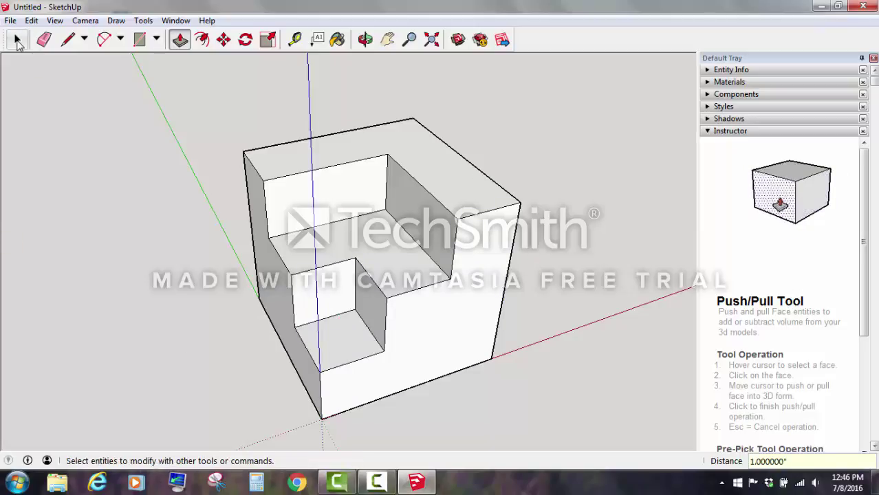
{"action": "left_click", "coordinate": [365, 40]}
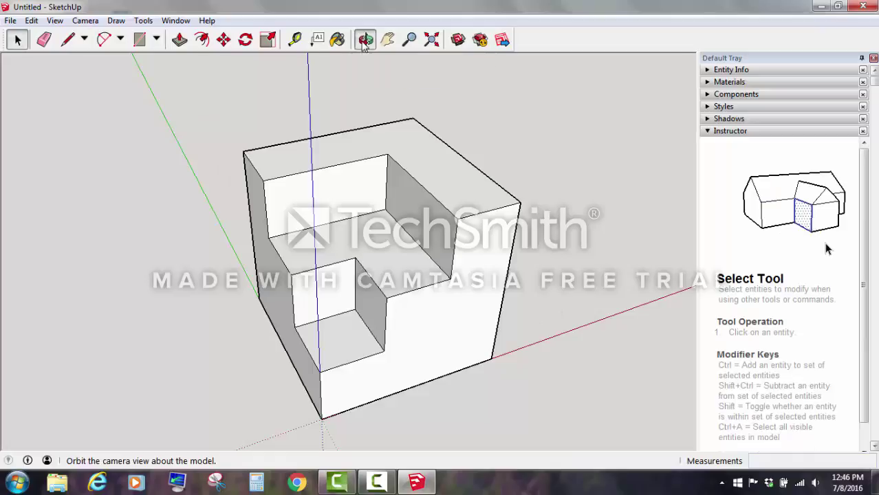
{"action": "left_click_drag", "start_coordinate": [208, 182], "coordinate": [446, 359]}
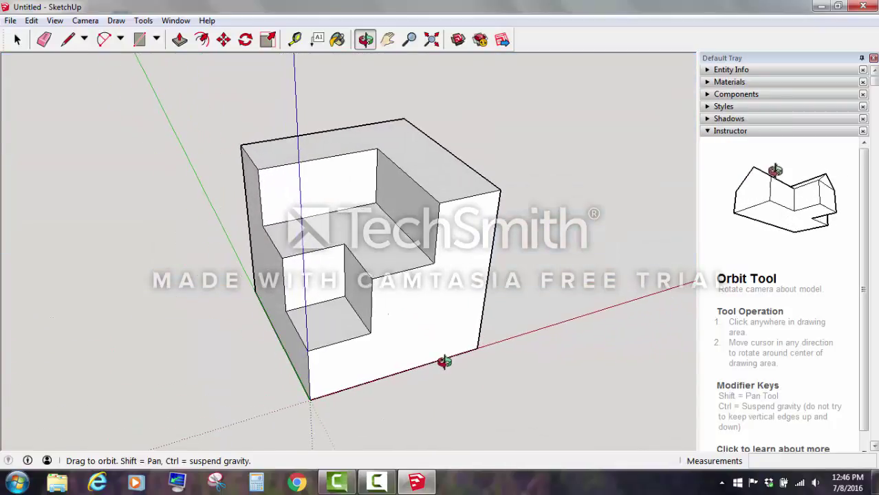